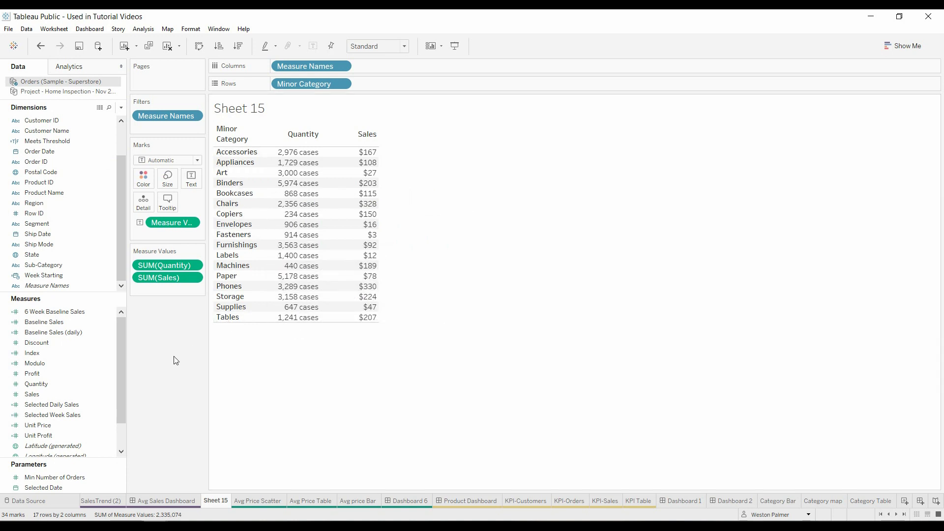
# Step: Try Index as a discrete first row field, then remove it from Rows
pyautogui.moveTo(59, 356); pyautogui.dragTo(378, 88)
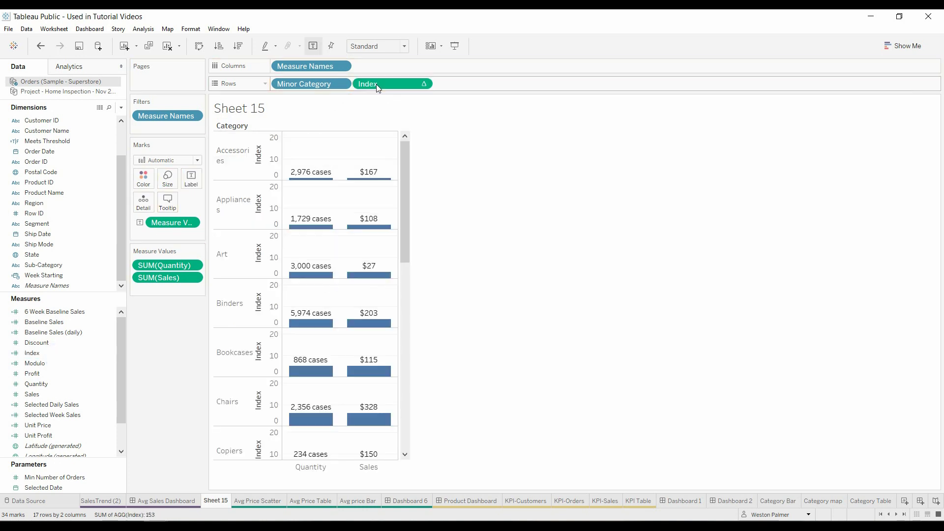
pyautogui.click(424, 84)
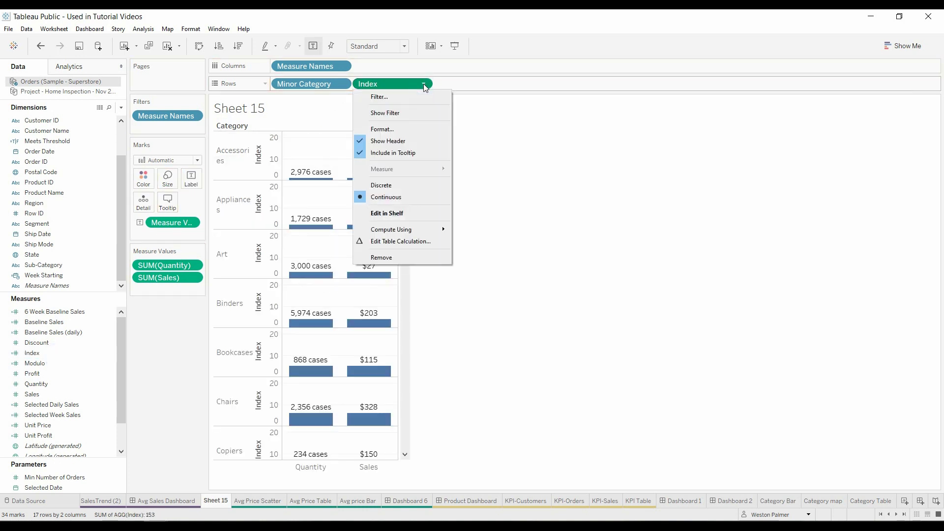
pyautogui.click(381, 186)
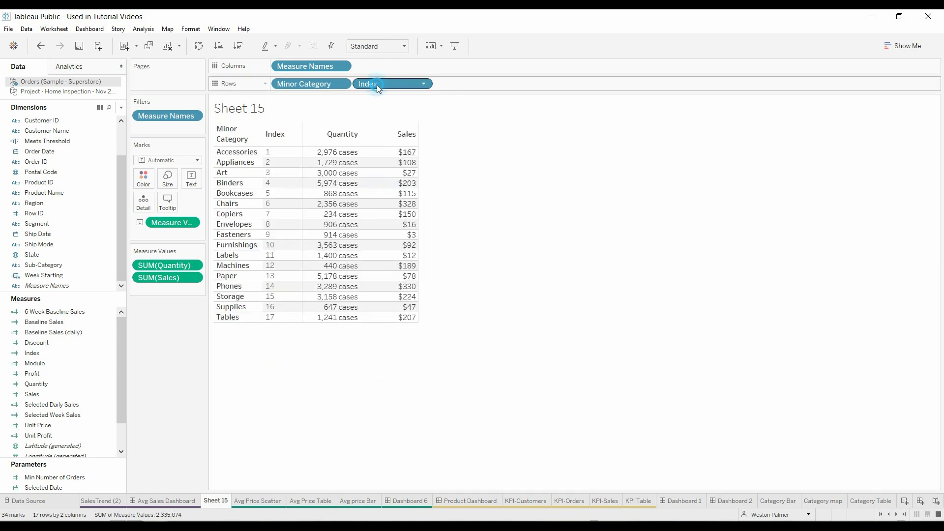
pyautogui.moveTo(376, 85); pyautogui.dragTo(277, 81)
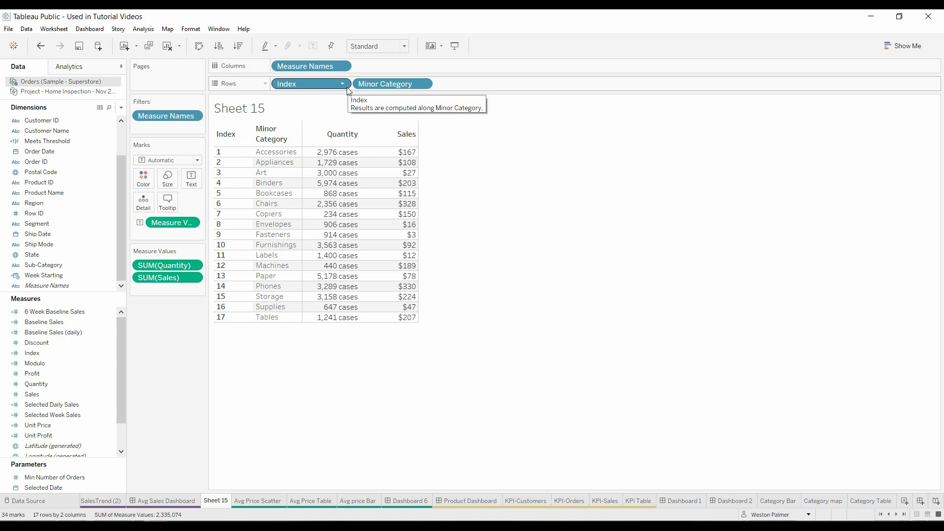
pyautogui.moveTo(330, 83)
pyautogui.moveTo(322, 84)
pyautogui.mouseDown()
pyautogui.moveTo(179, 276)
pyautogui.moveTo(162, 338)
pyautogui.mouseUp()
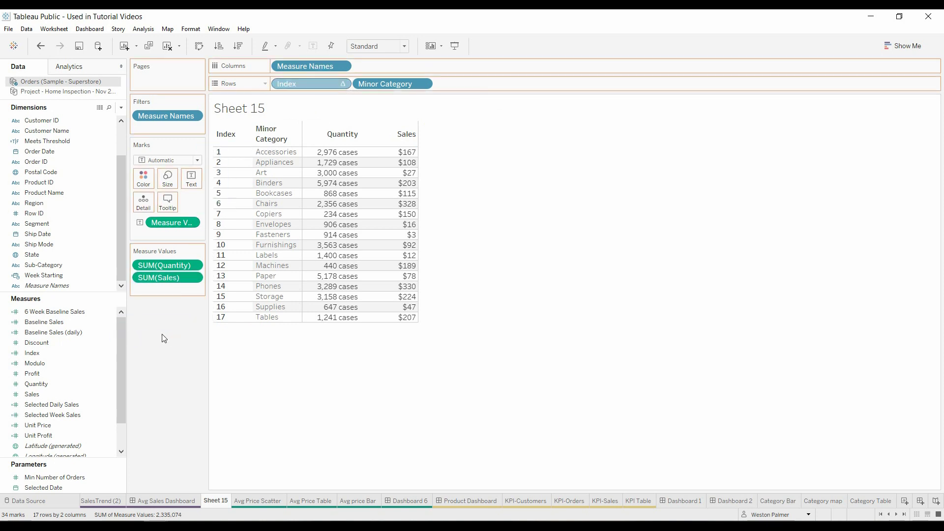
# Step: Create a discrete //Rank ad-hoc calculation of INDEX() placed before Minor Category
pyautogui.doubleClick(372, 85)
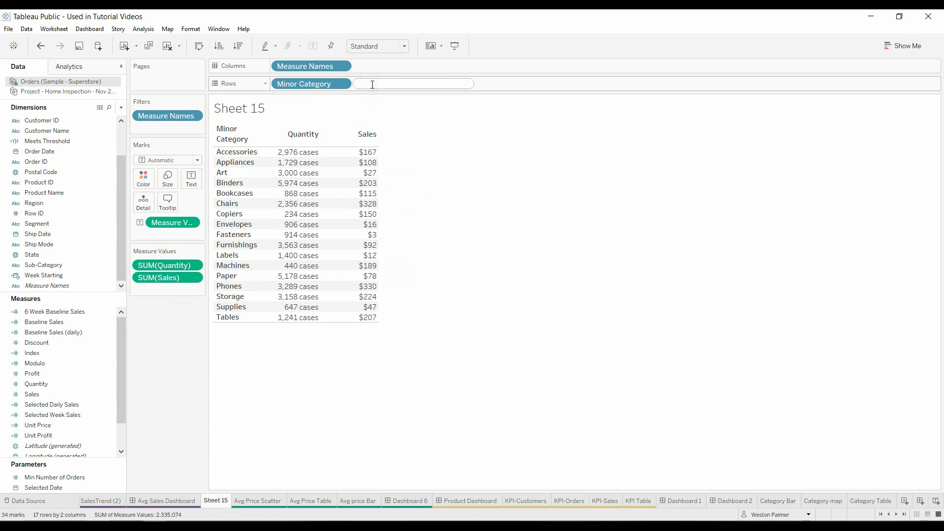
pyautogui.write('//Rank')
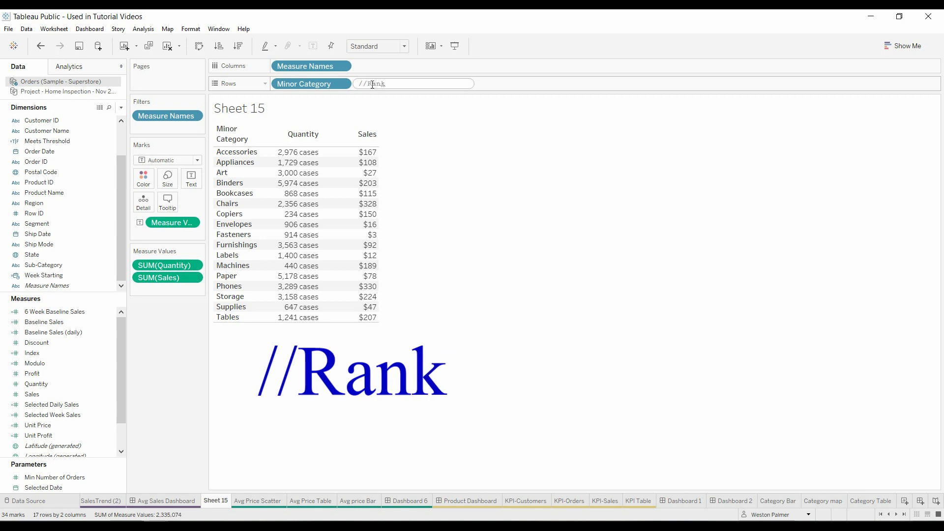
pyautogui.hotkey('shift', 'Return')
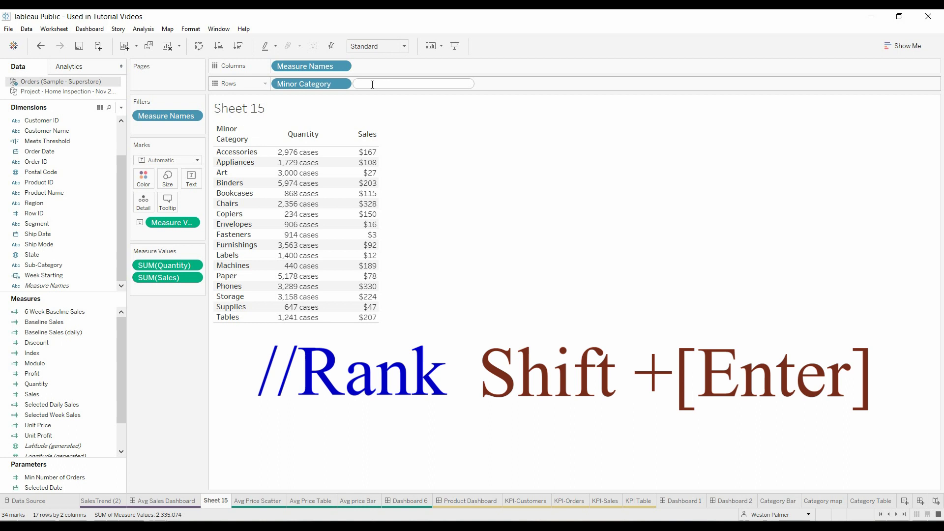
pyautogui.write('inde')
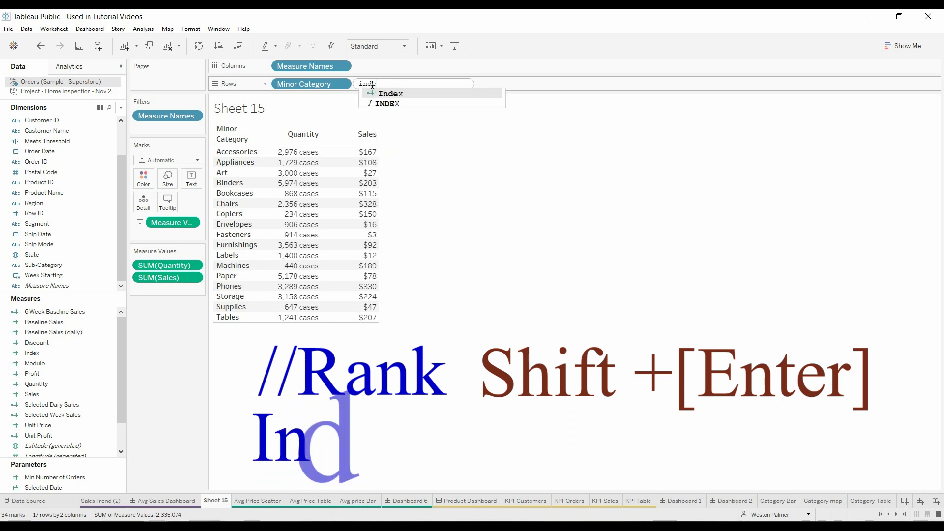
pyautogui.write('x()')
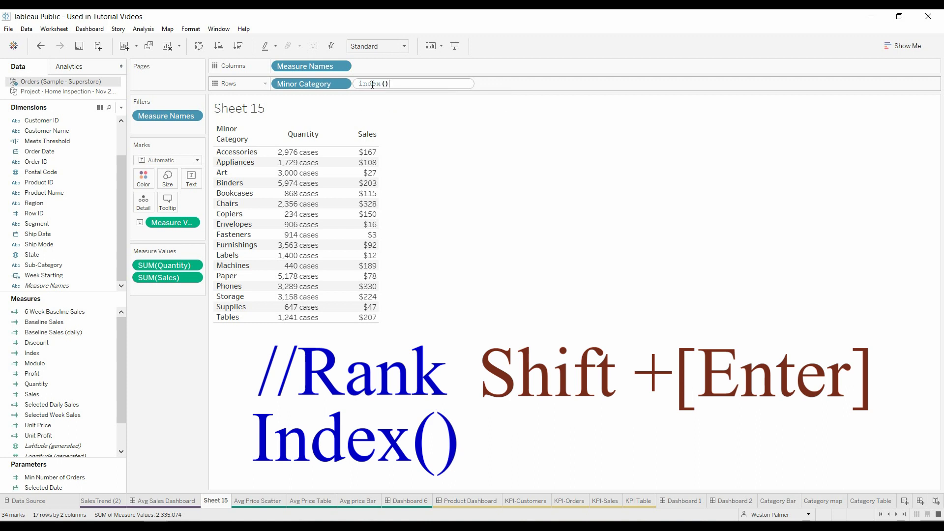
pyautogui.press('Return')
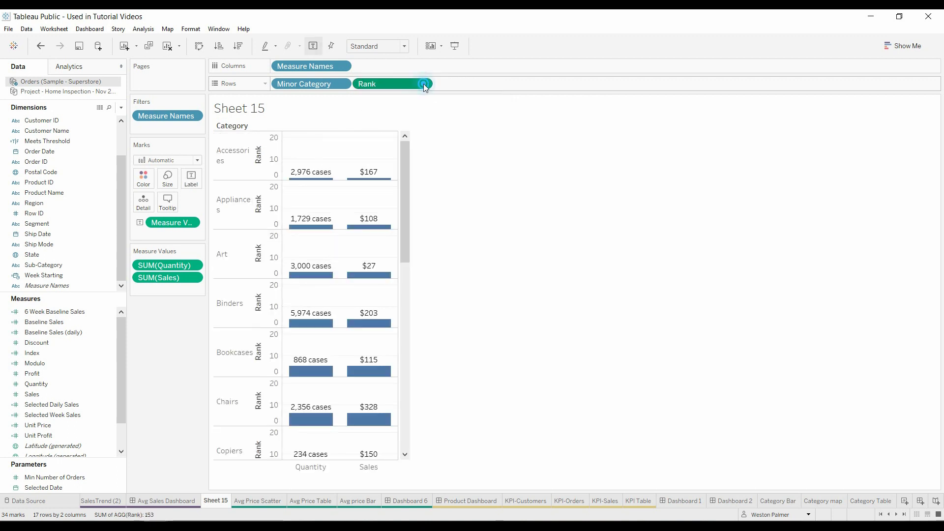
pyautogui.click(424, 84)
pyautogui.click(394, 185)
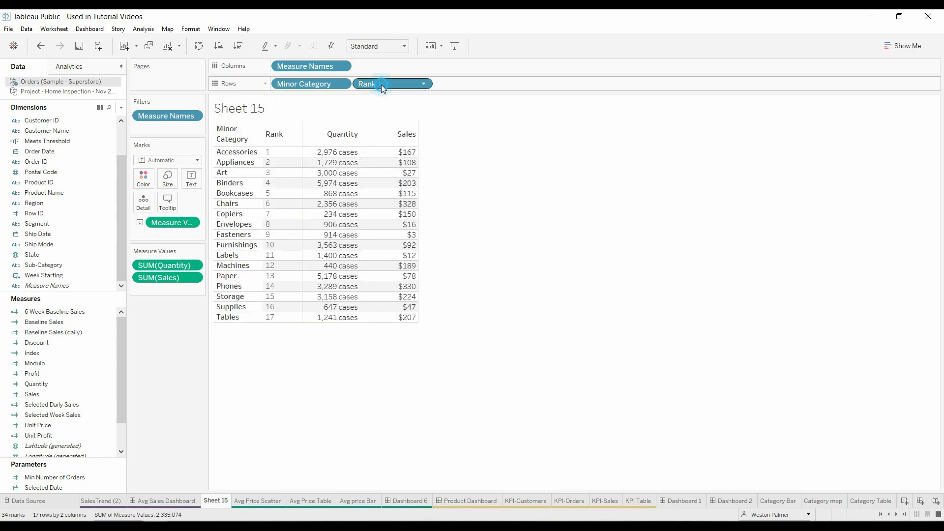
pyautogui.moveTo(382, 84); pyautogui.dragTo(276, 88)
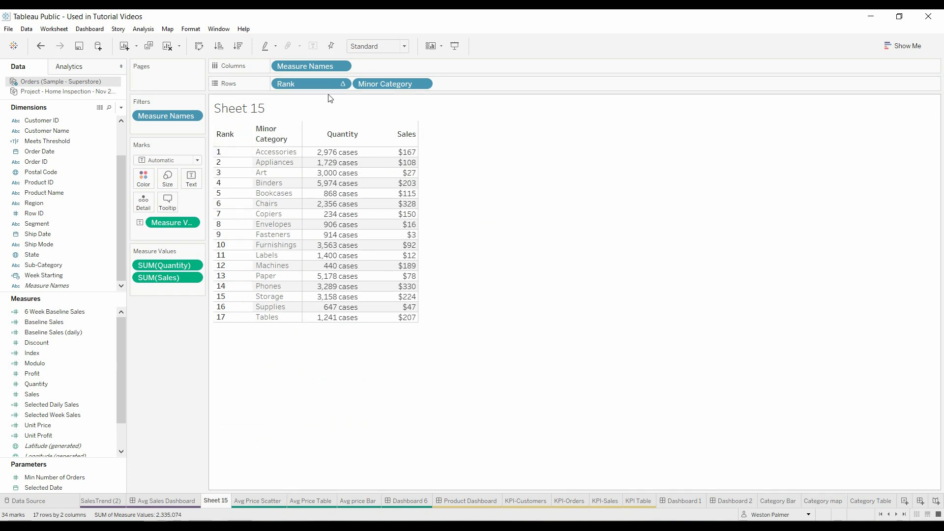
# Step: Reopen the Rank calculation for editing and commit it back unchanged
pyautogui.click(343, 85)
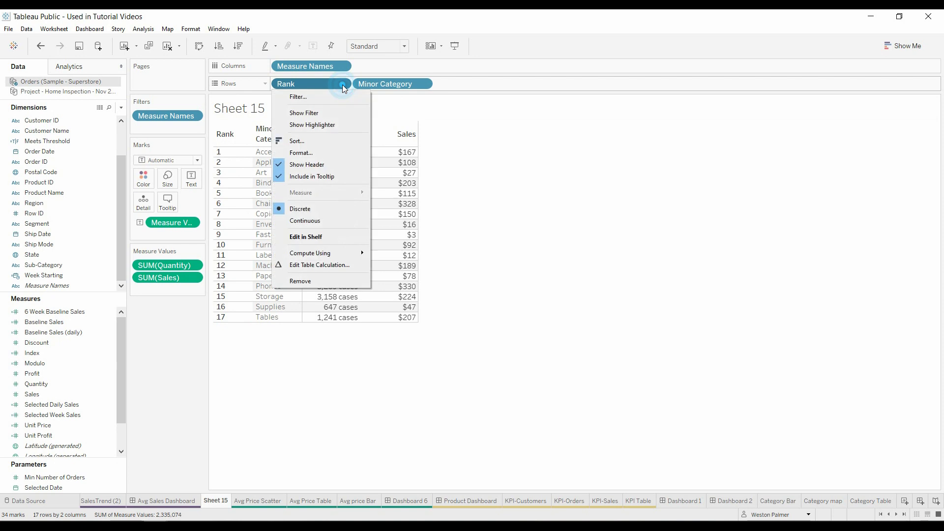
pyautogui.click(488, 132)
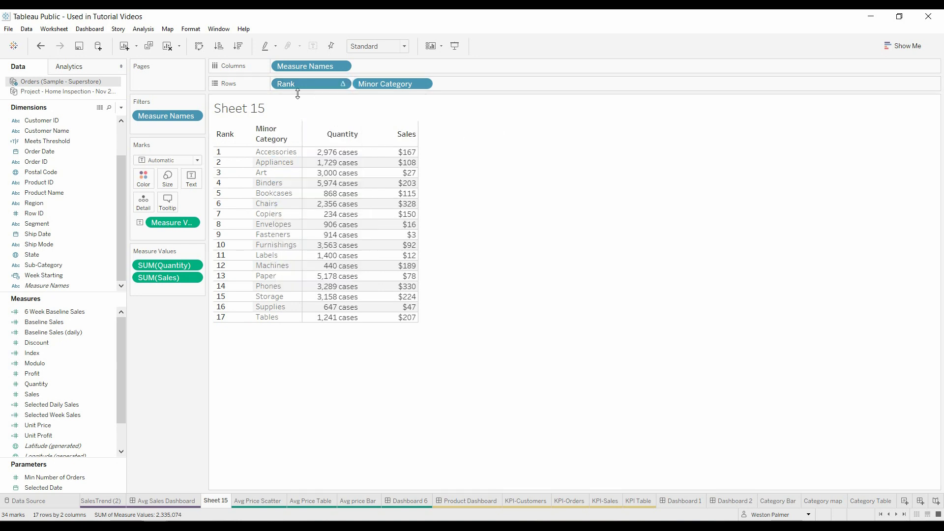
pyautogui.click(343, 84)
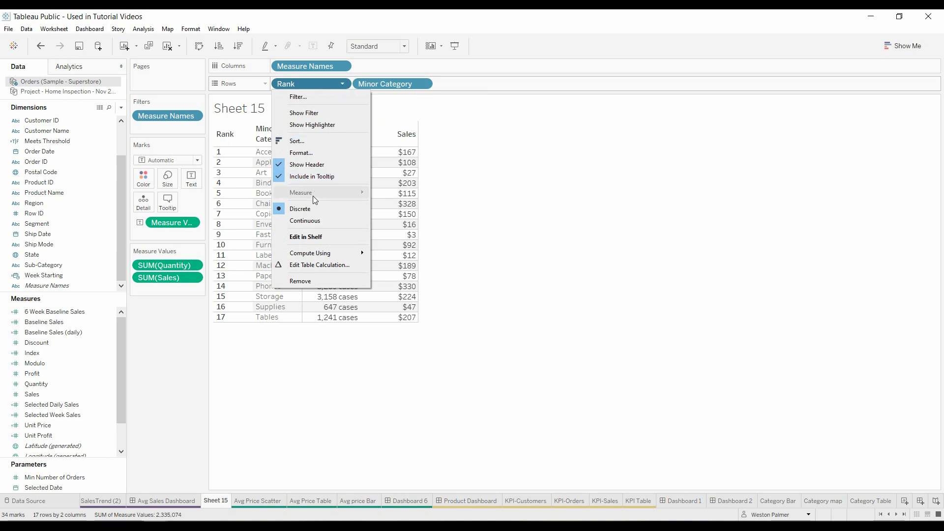
pyautogui.click(308, 238)
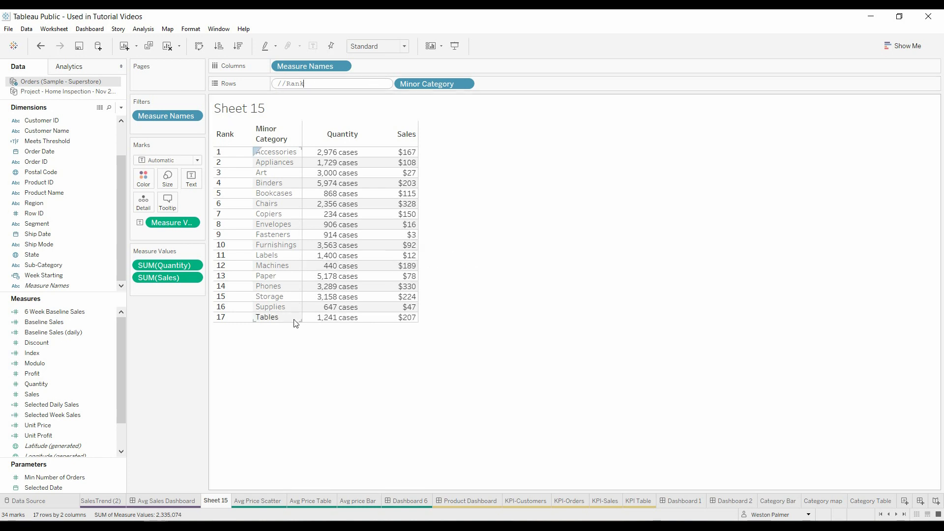
pyautogui.click(183, 340)
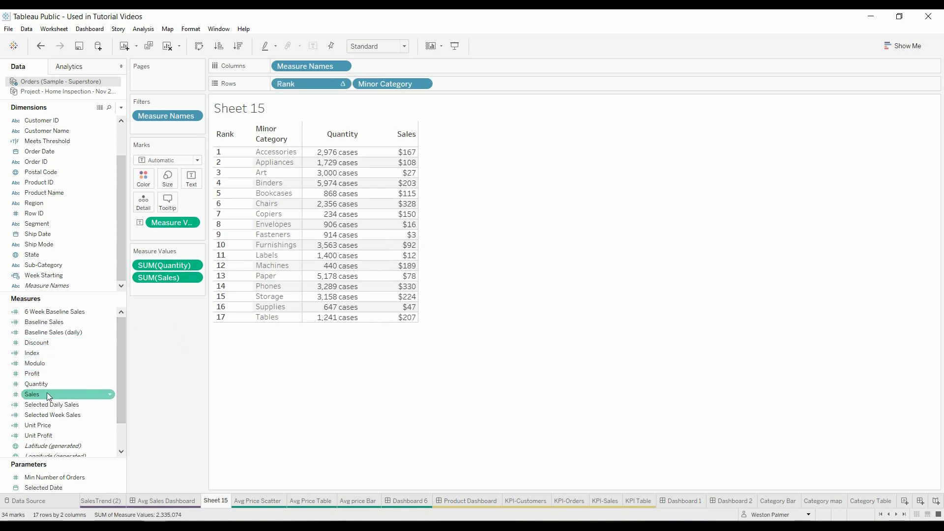
pyautogui.moveTo(46, 392)
pyautogui.mouseDown()
pyautogui.moveTo(466, 127)
pyautogui.moveTo(503, 85)
pyautogui.mouseUp()
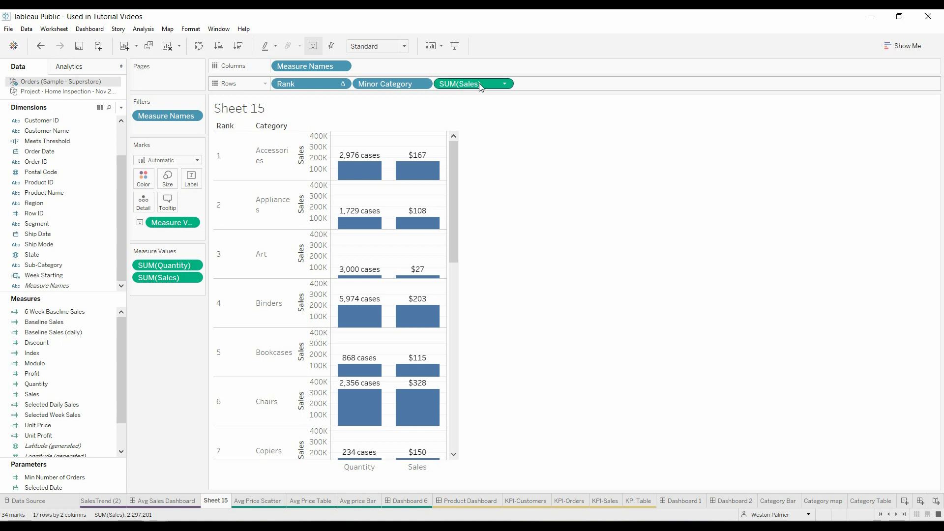
pyautogui.moveTo(472, 83)
pyautogui.moveTo(490, 86); pyautogui.dragTo(184, 313)
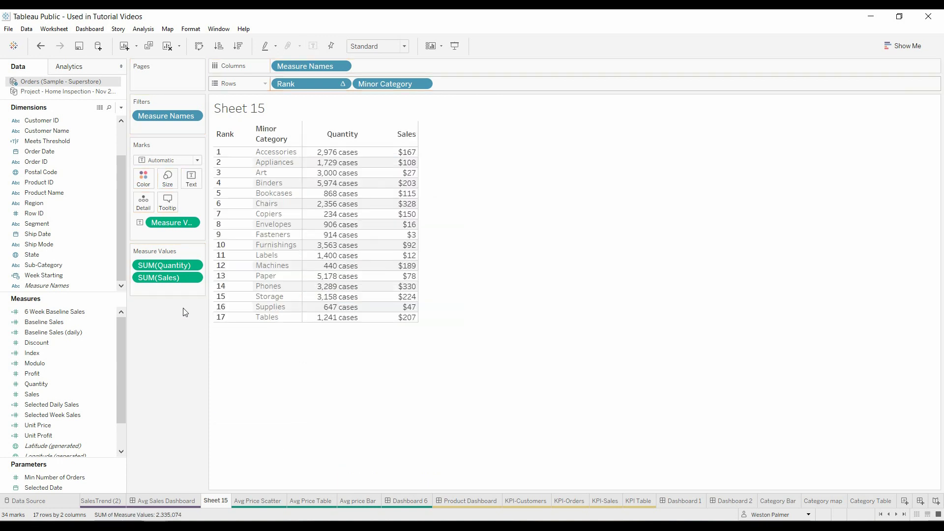
# Step: Add a discrete YTD Sales ad-hoc calculation of RUNNING_SUM(SUM([Sales])) to Rows
pyautogui.doubleClick(465, 89)
pyautogui.write('1')
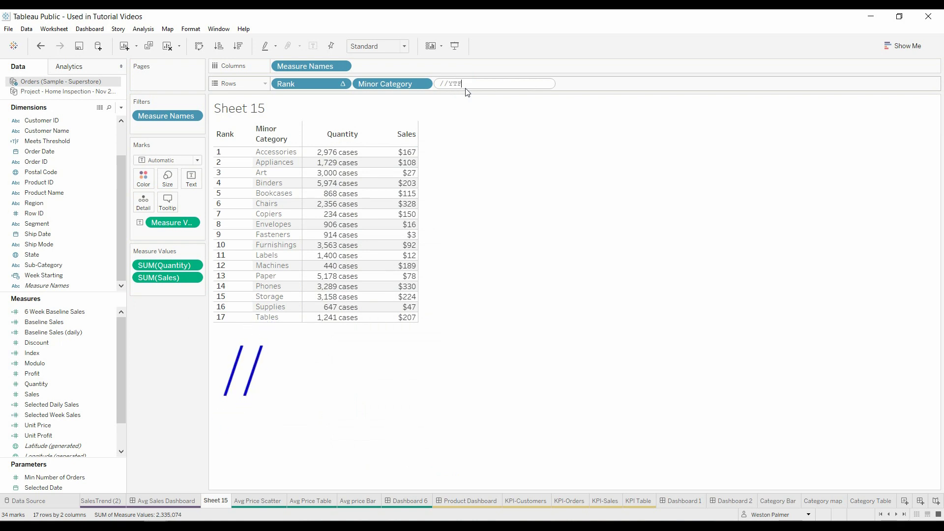
pyautogui.write('D Sales')
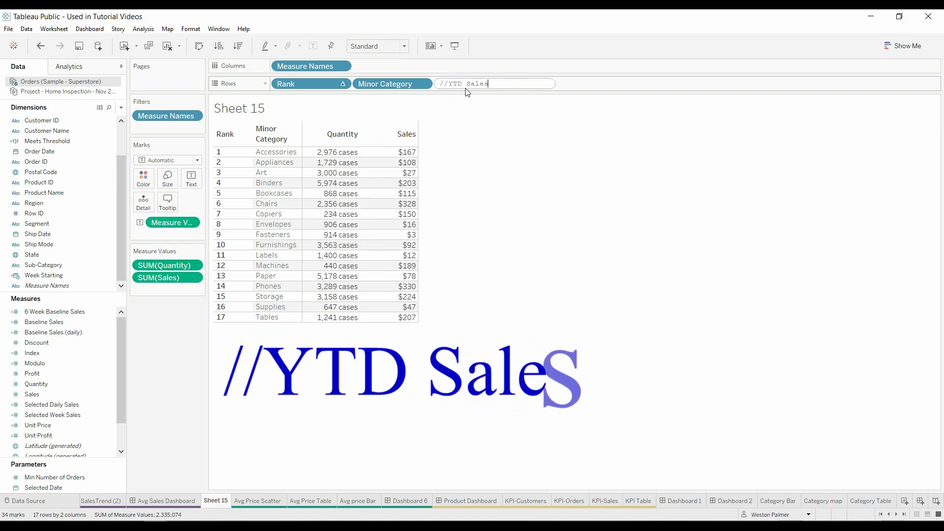
pyautogui.hotkey('shift', 'Return')
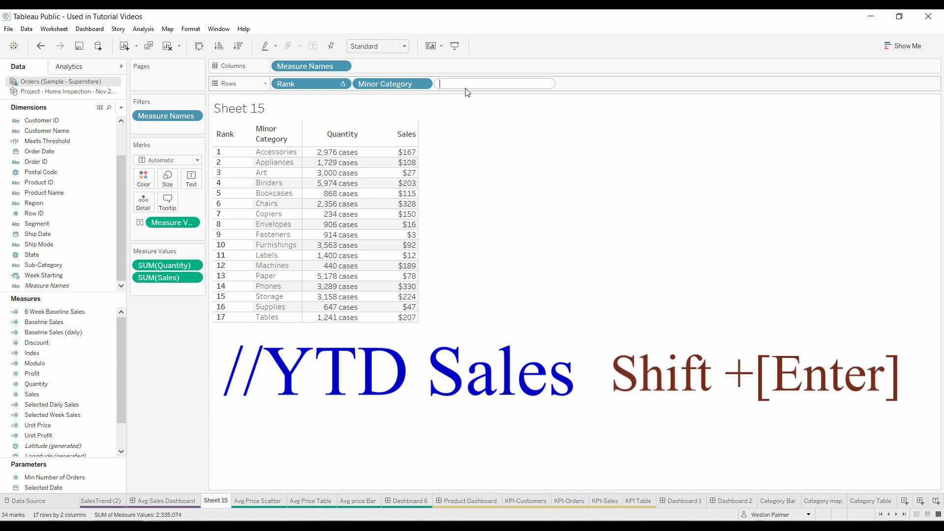
pyautogui.write('run')
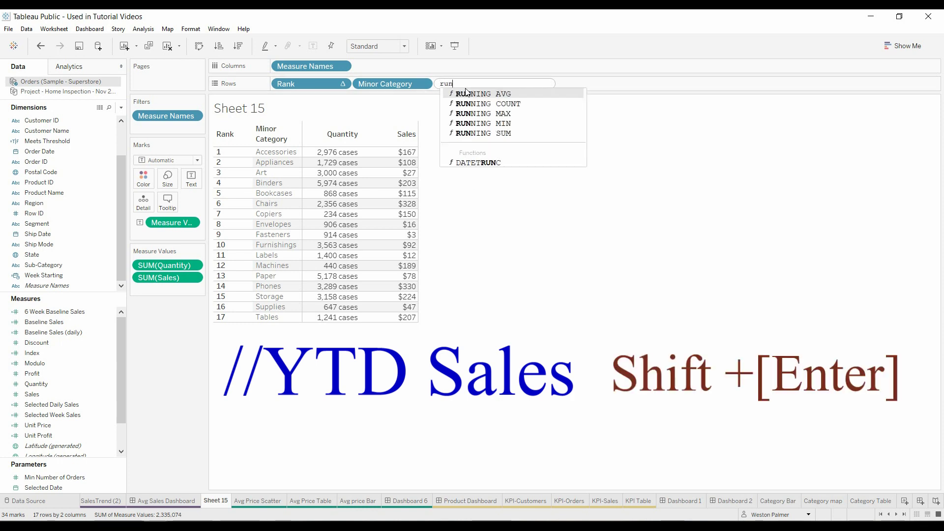
pyautogui.write('ning_')
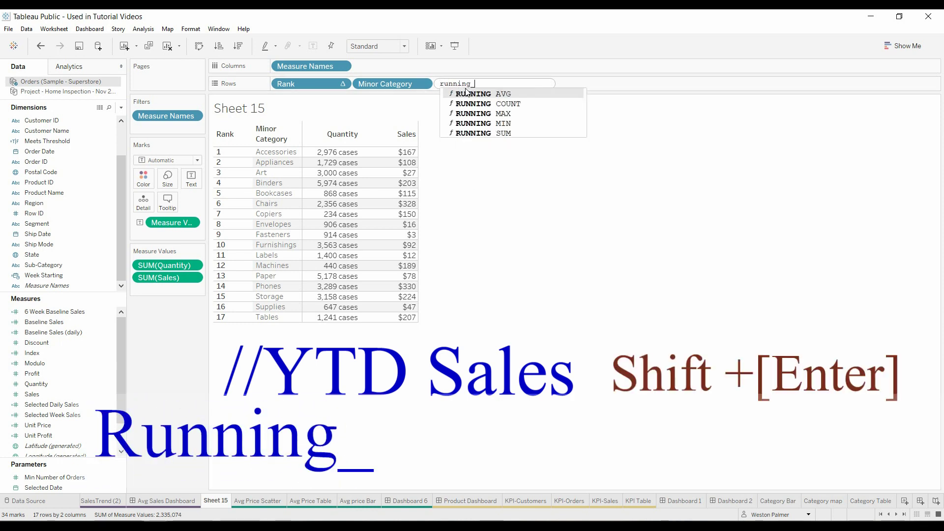
pyautogui.write('sum(sum')
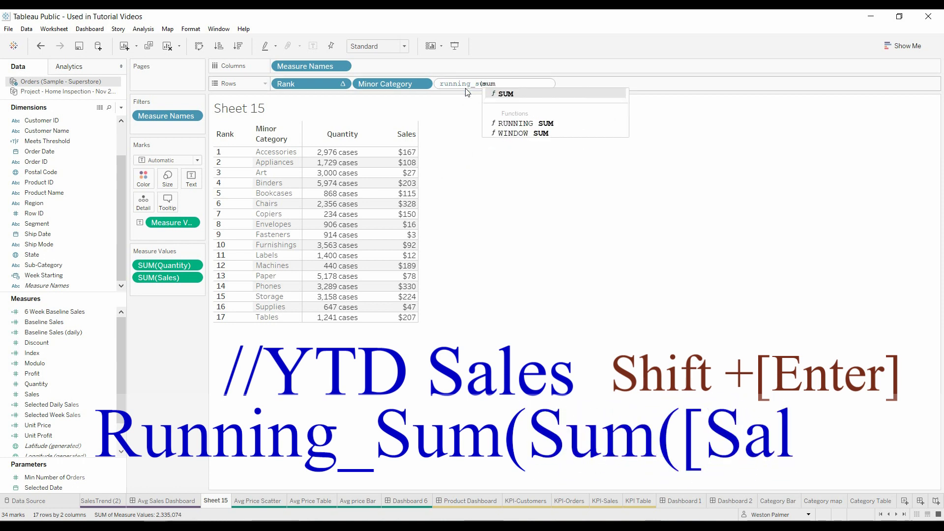
pyautogui.press('BackSpace')
pyautogui.press('BackSpace')
pyautogui.press('BackSpace')
pyautogui.press('BackSpace')
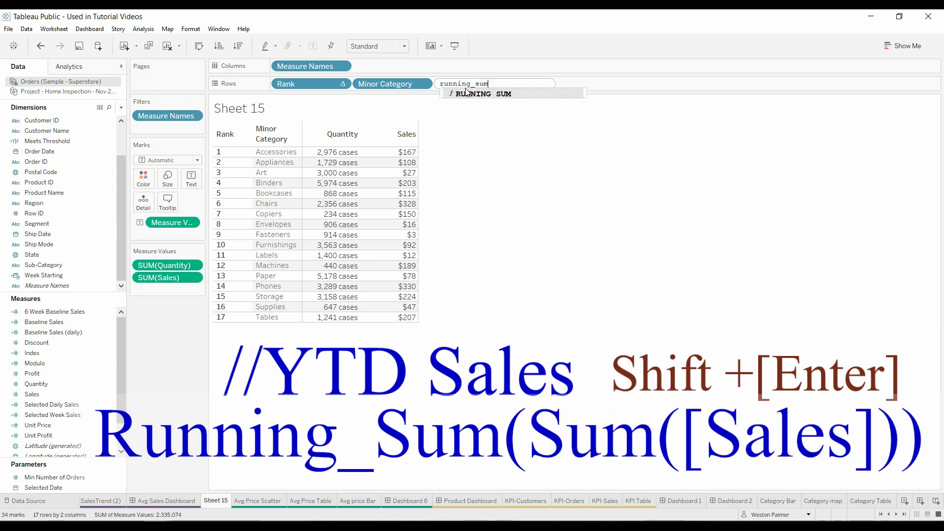
pyautogui.write('m')
pyautogui.press('Return')
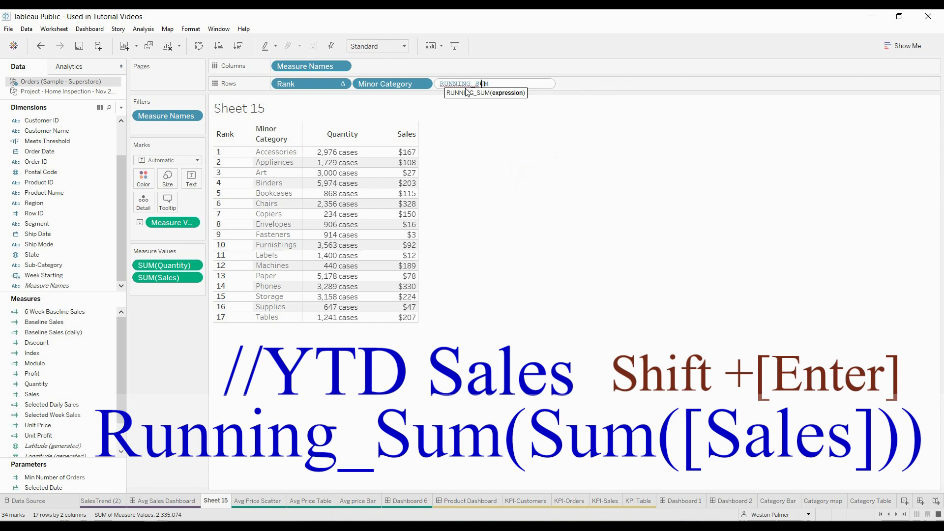
pyautogui.write('Sum([Sales]))')
pyautogui.press('Return')
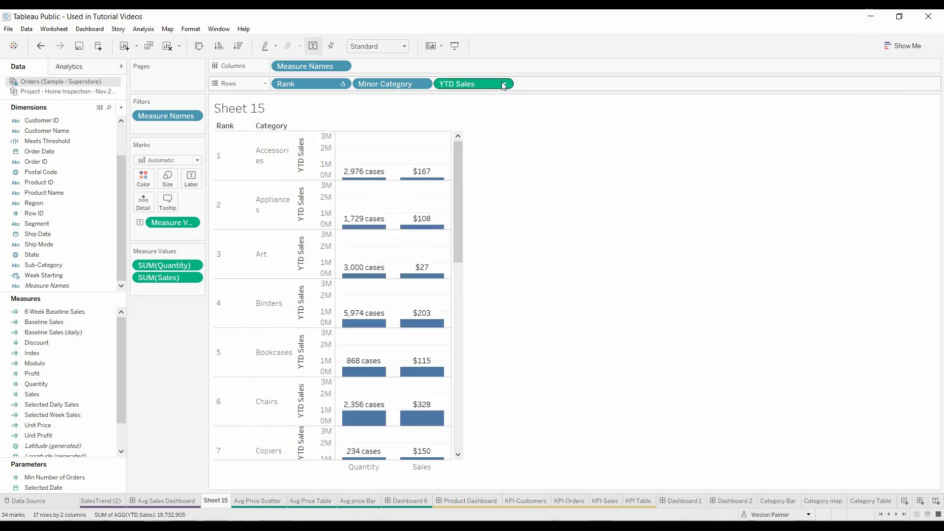
pyautogui.click(504, 84)
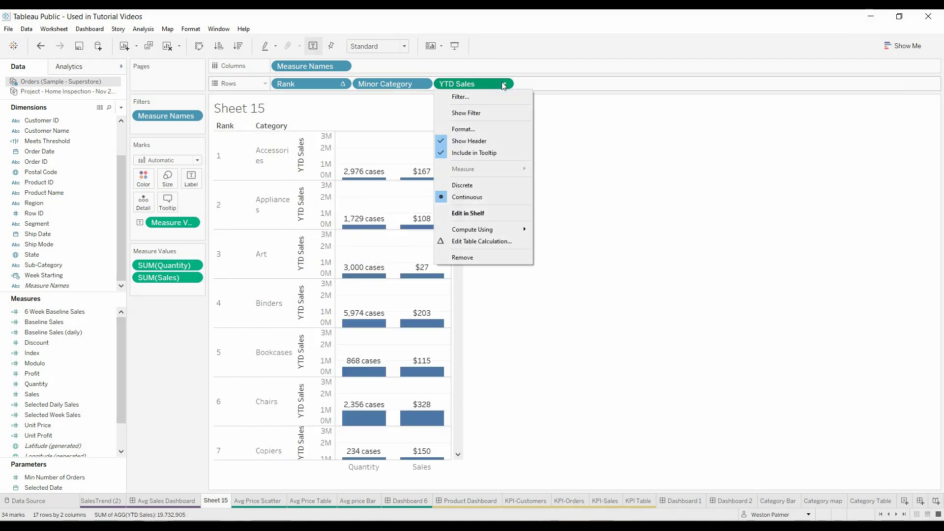
pyautogui.click(470, 184)
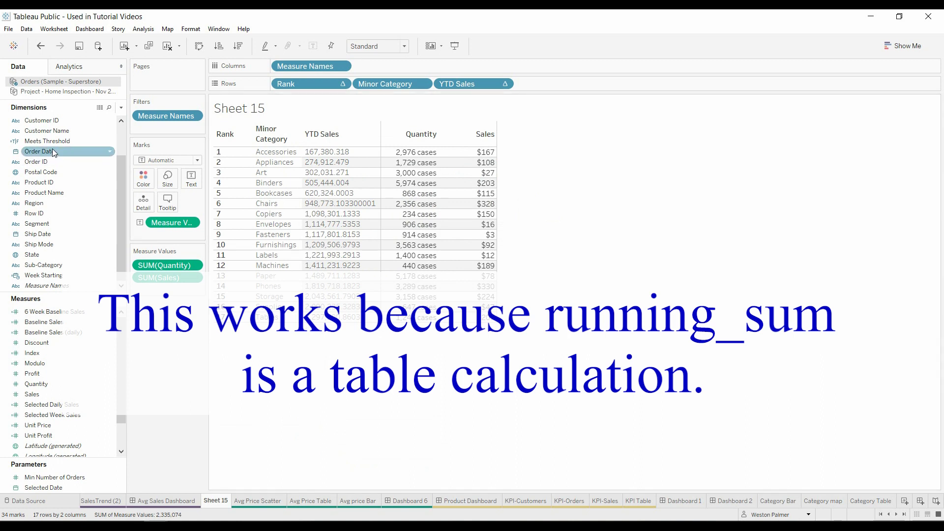
# Step: Add a Statewide ad-hoc calculation returning [State] to Rows, splitting categories by state
pyautogui.click(48, 257)
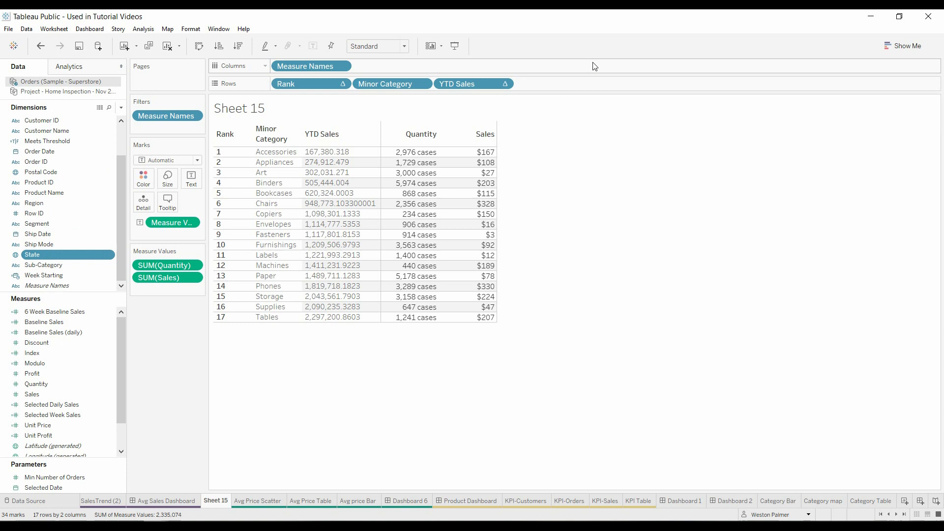
pyautogui.doubleClick(557, 84)
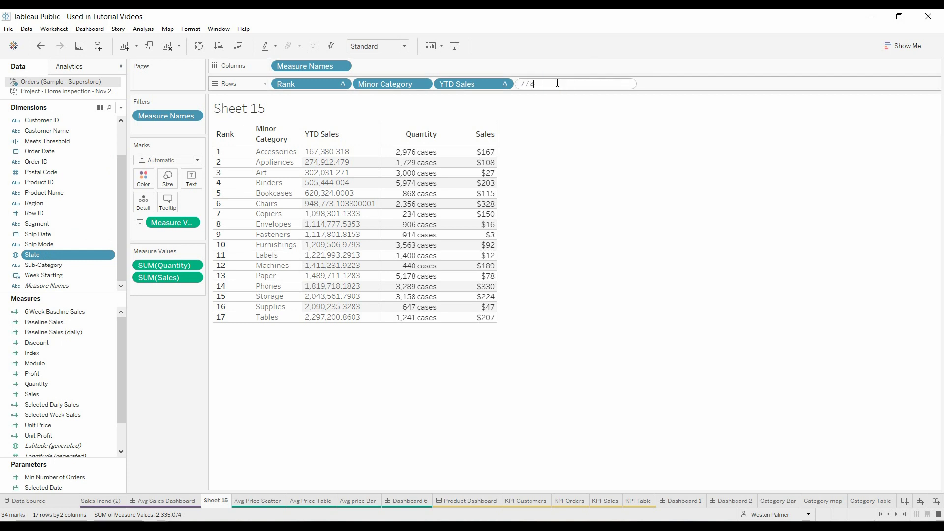
pyautogui.write('tatewide')
pyautogui.hotkey('ctrl', 'a')
pyautogui.press('BackSpace')
pyautogui.write('[s')
pyautogui.press('Return')
pyautogui.press('Return')
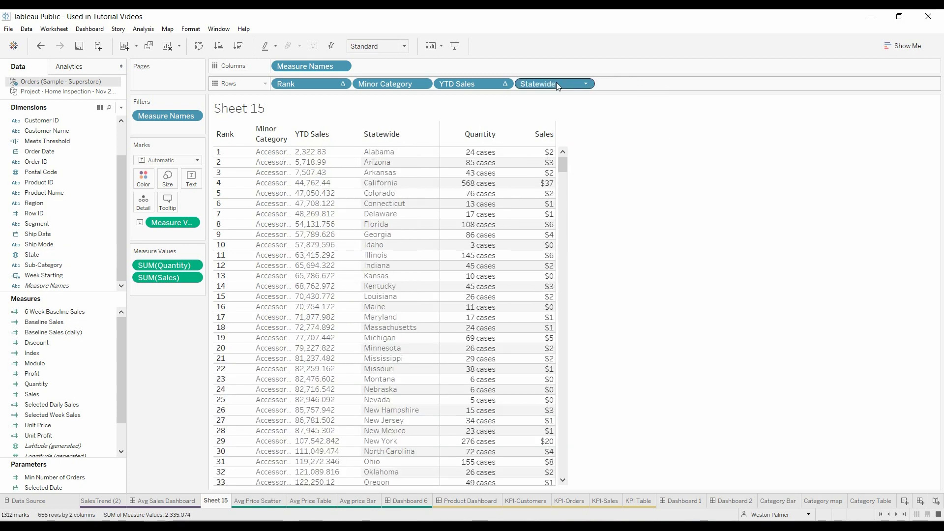